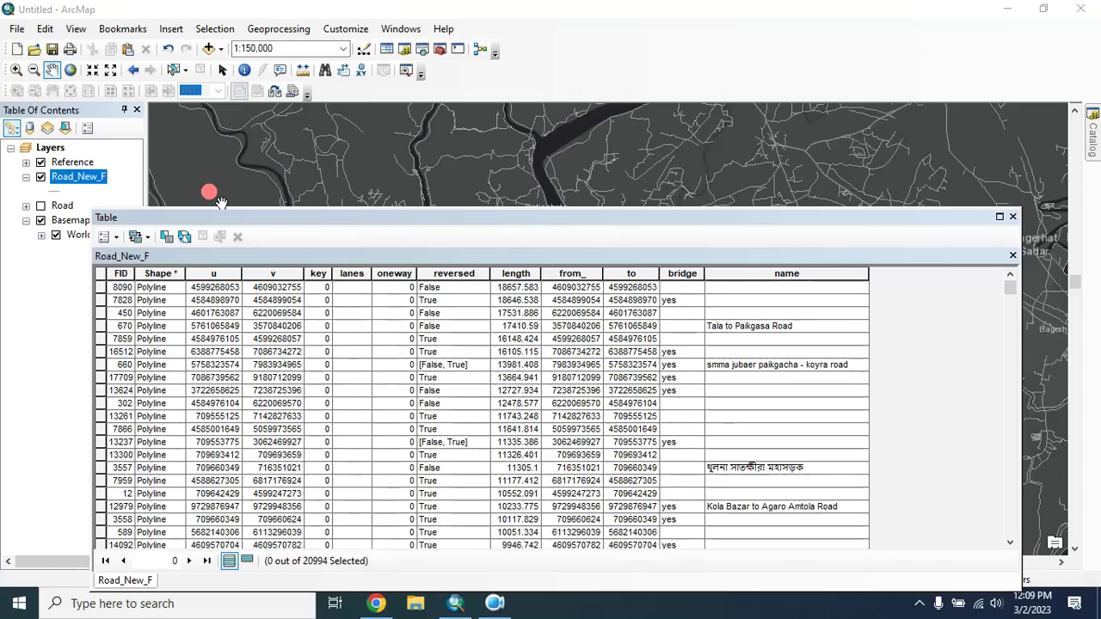
# Reposition the Road_New_F attribute table window and select the length column to review road lengths
pyautogui.moveTo(249, 215); pyautogui.dragTo(241, 218)
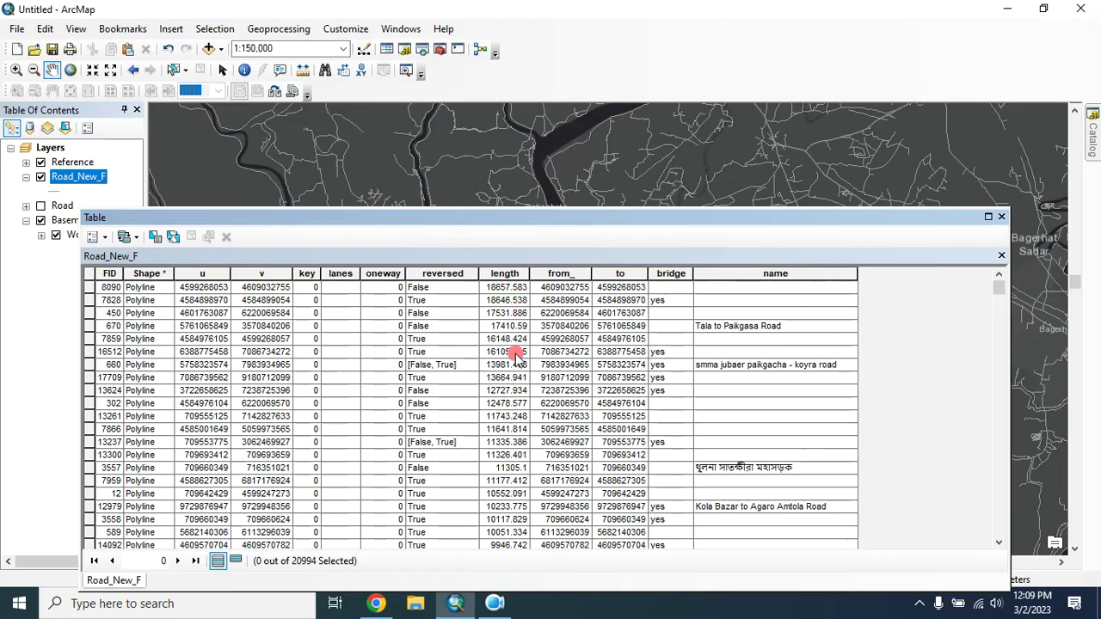
pyautogui.moveTo(492, 217); pyautogui.dragTo(493, 194)
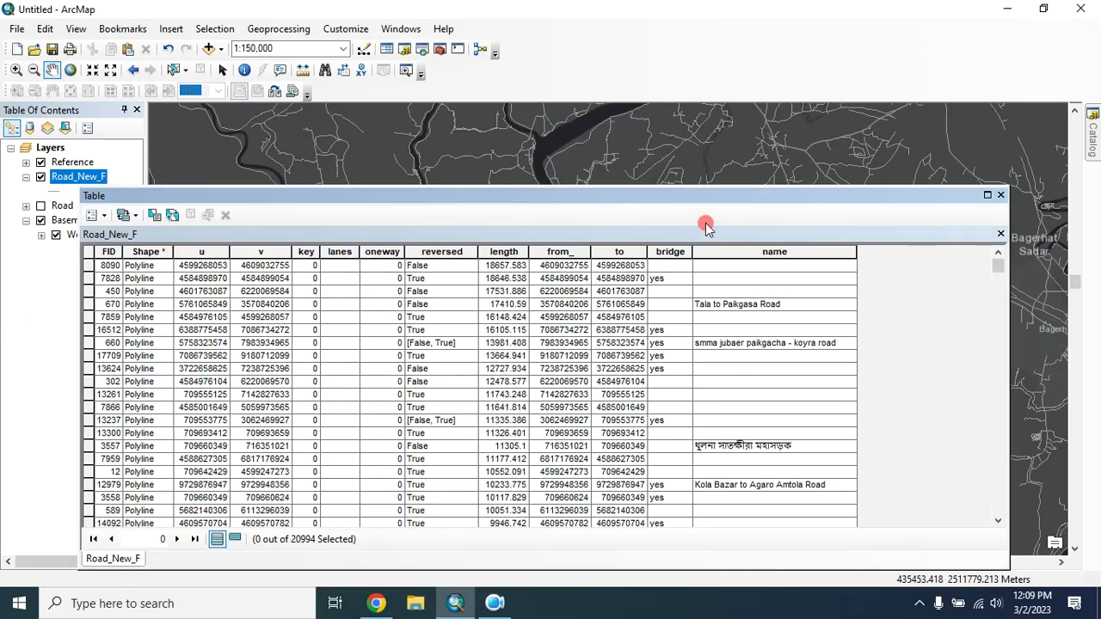
pyautogui.click(503, 252)
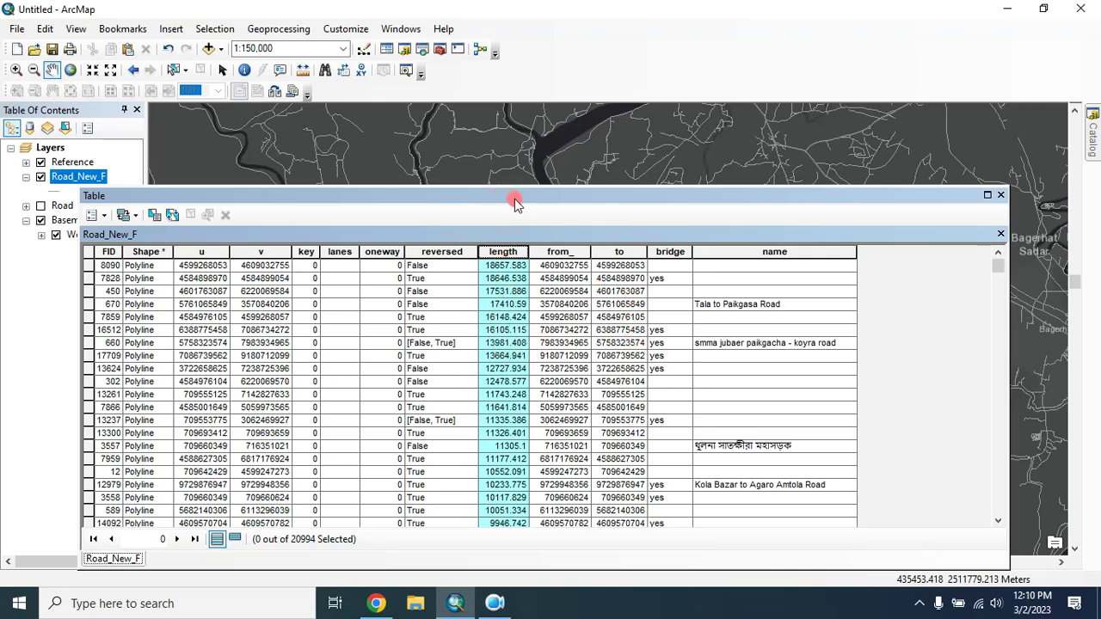
pyautogui.moveTo(514, 201)
pyautogui.mouseDown()
pyautogui.moveTo(484, 204)
pyautogui.moveTo(501, 209)
pyautogui.mouseUp()
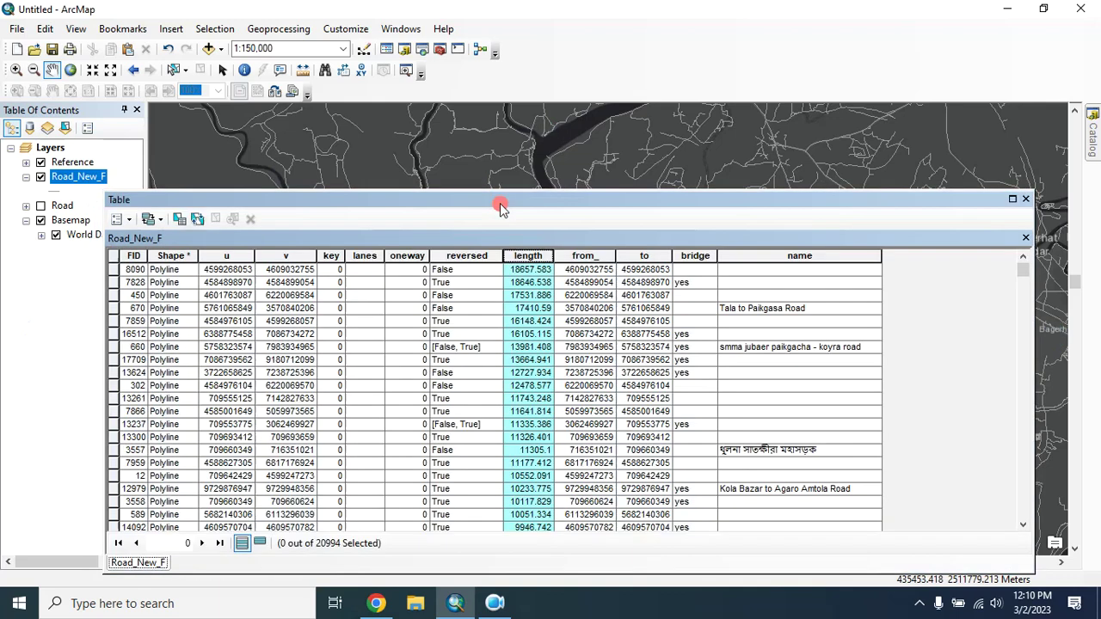
# Add a Text field named 'Class' with length 50 to the Road_New_F table
pyautogui.click(125, 220)
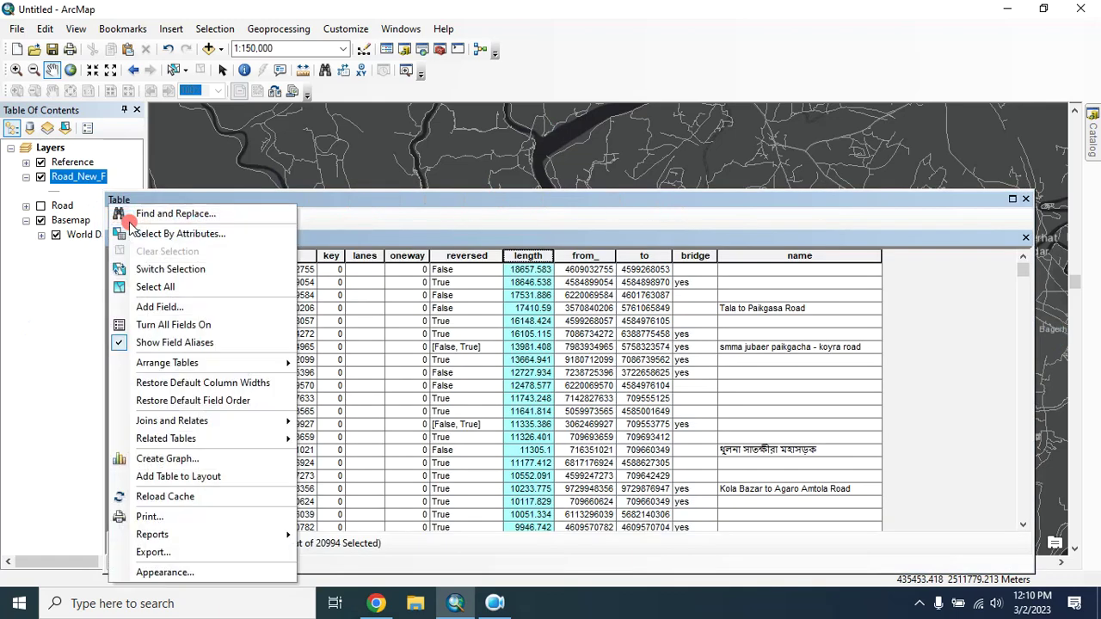
pyautogui.click(149, 308)
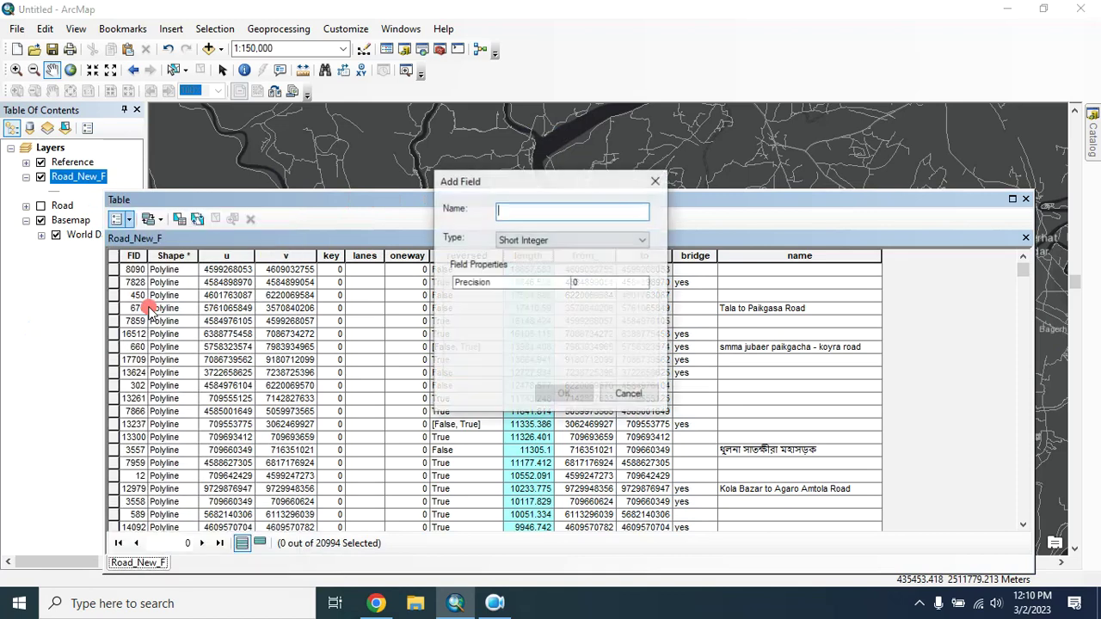
pyautogui.click(506, 213)
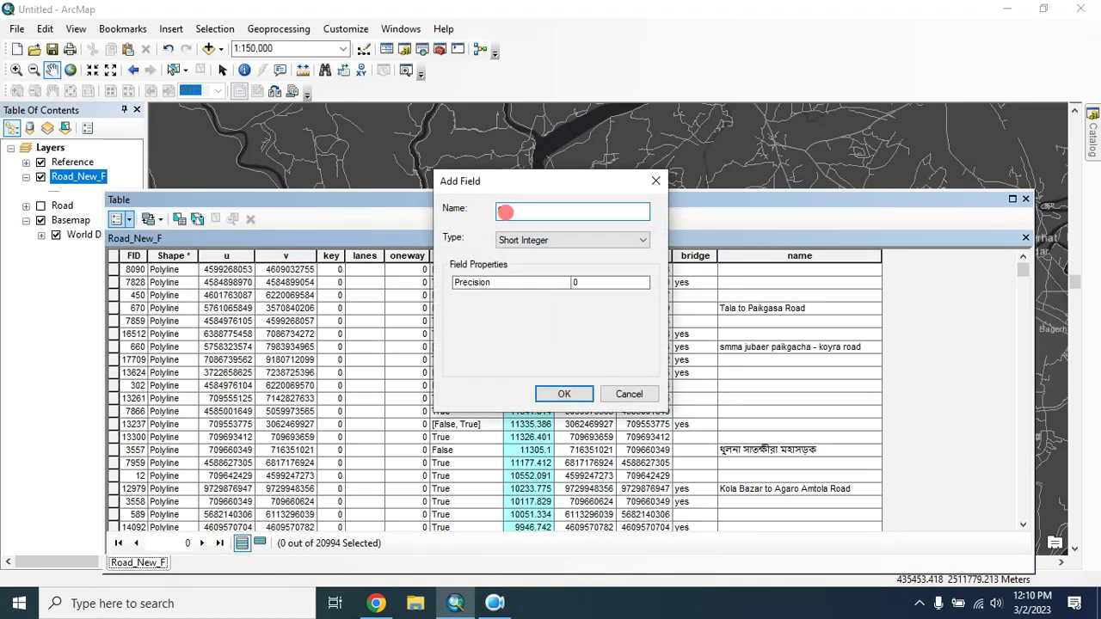
pyautogui.write('Class')
pyautogui.click(512, 241)
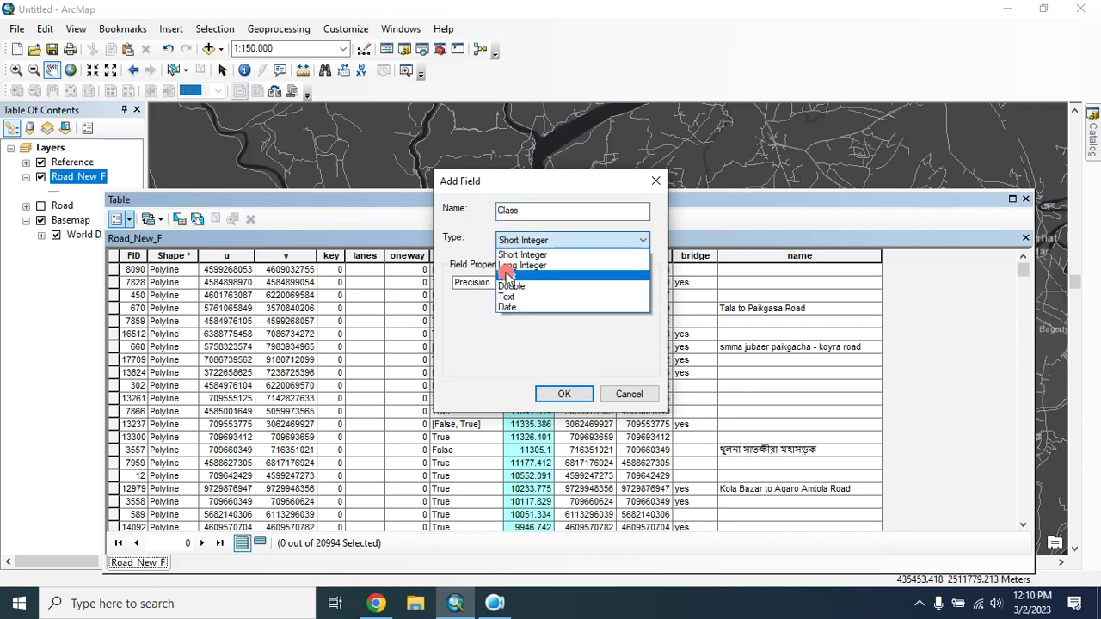
pyautogui.click(509, 292)
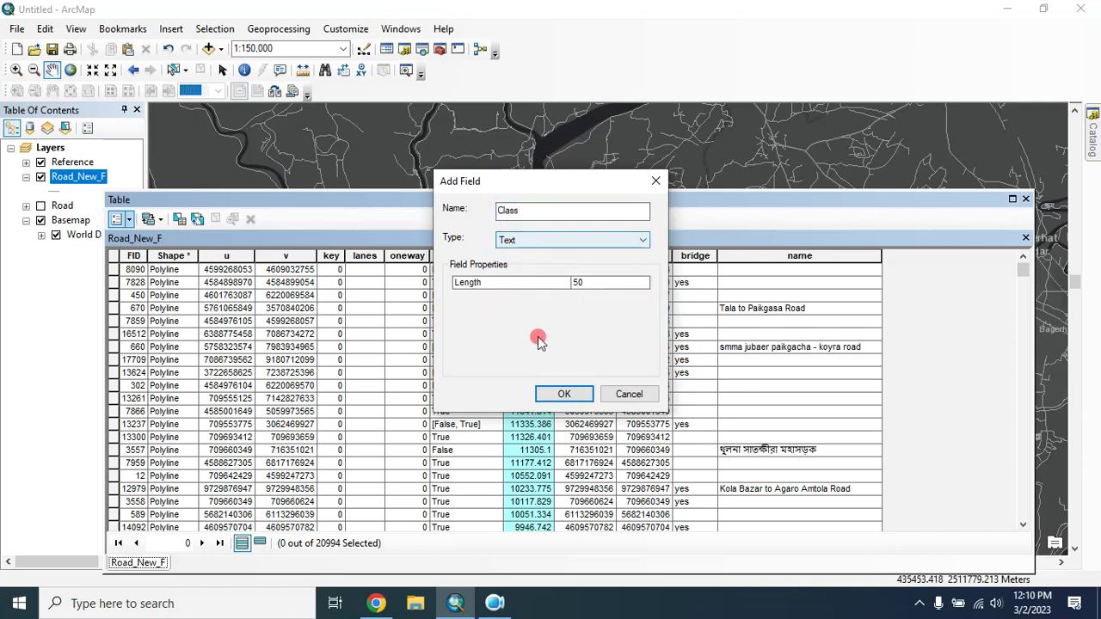
pyautogui.click(565, 394)
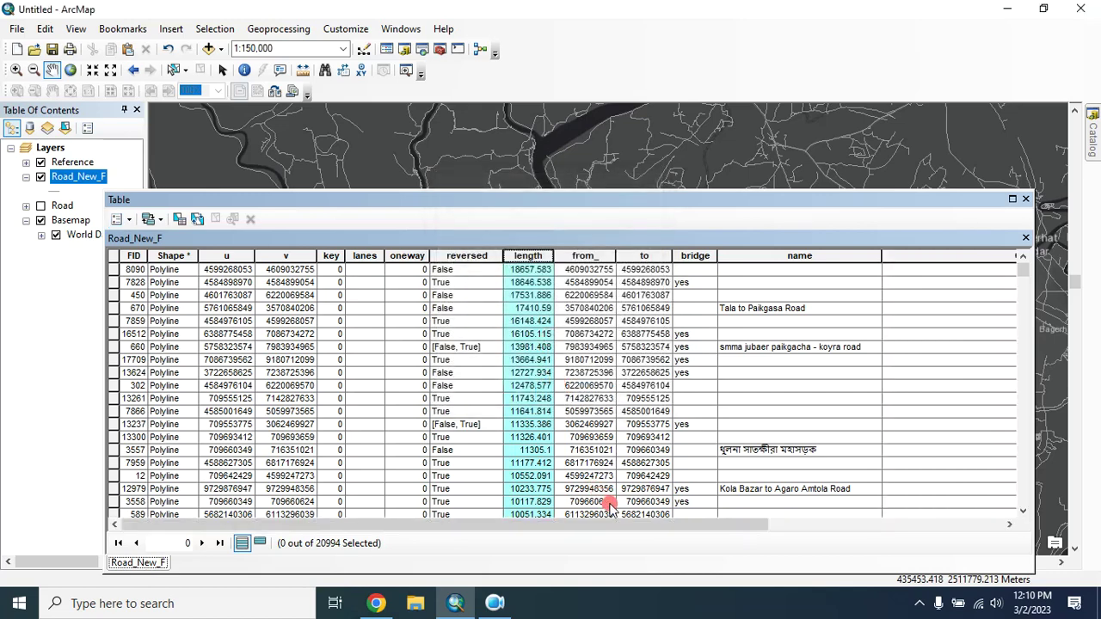
# Scroll to the empty Class column, narrow it, and open its Field Calculator
pyautogui.moveTo(606, 523); pyautogui.dragTo(778, 524)
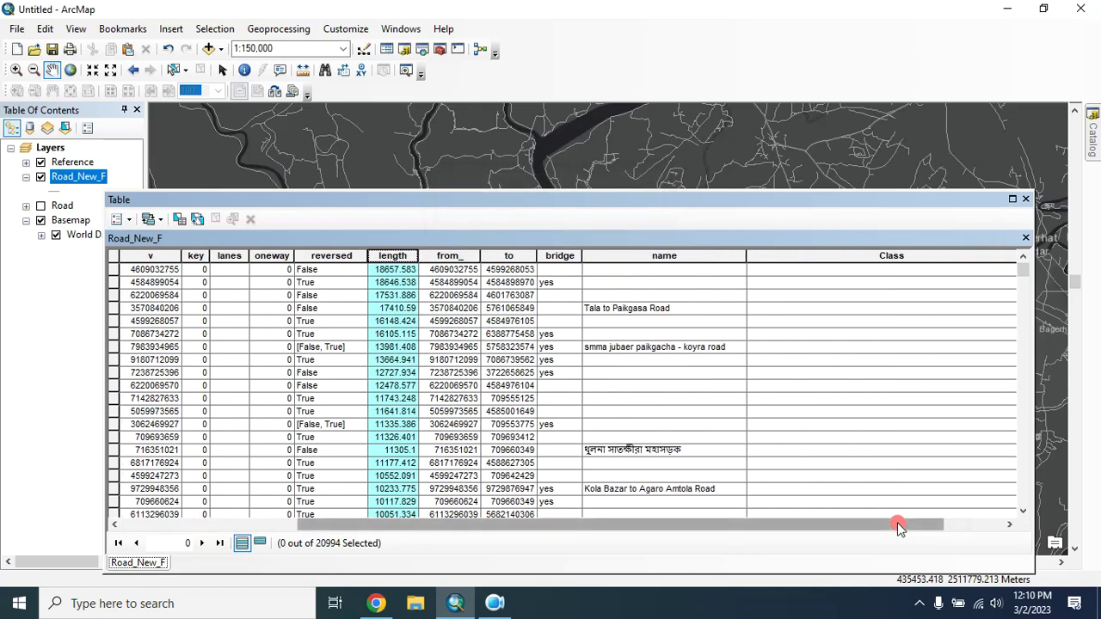
pyautogui.moveTo(897, 523); pyautogui.dragTo(971, 523)
pyautogui.moveTo(972, 254); pyautogui.dragTo(847, 256)
pyautogui.click(857, 261)
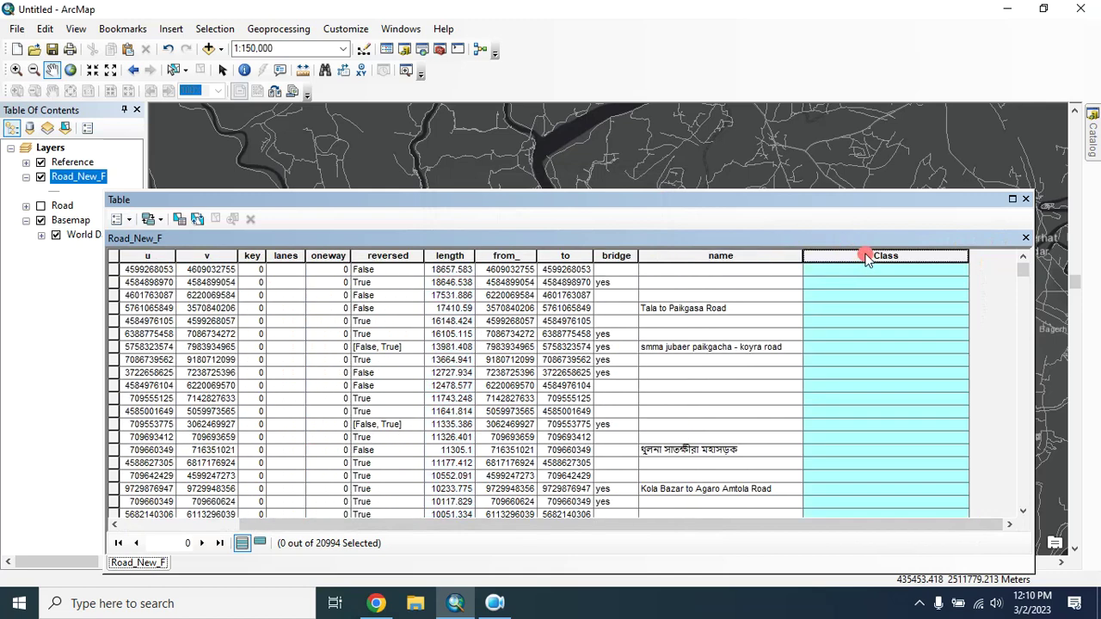
pyautogui.rightClick(860, 257)
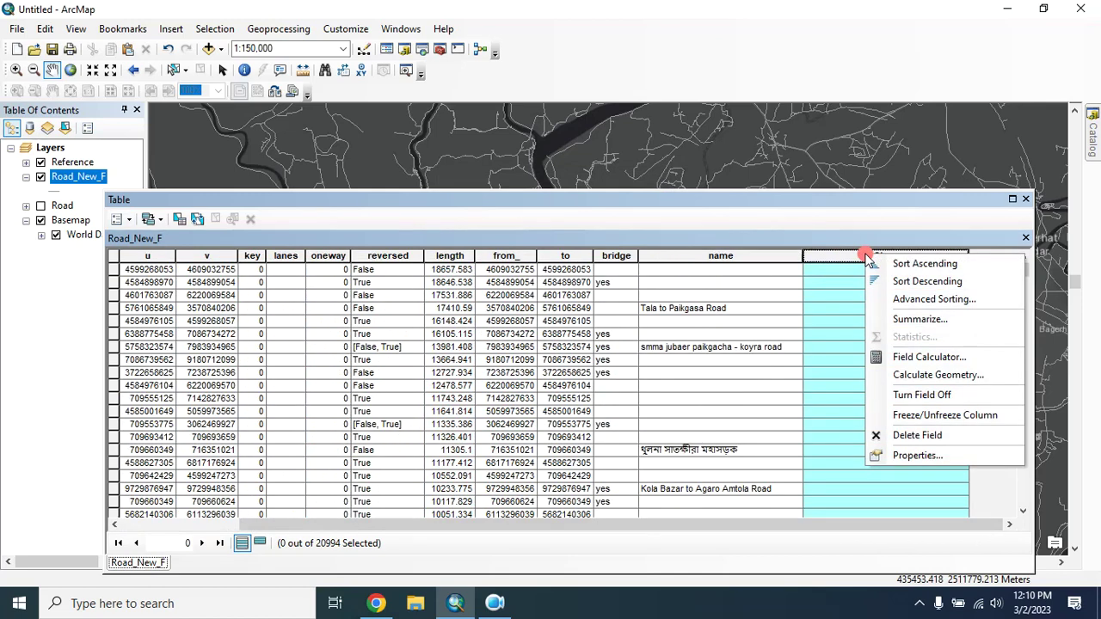
pyautogui.click(916, 357)
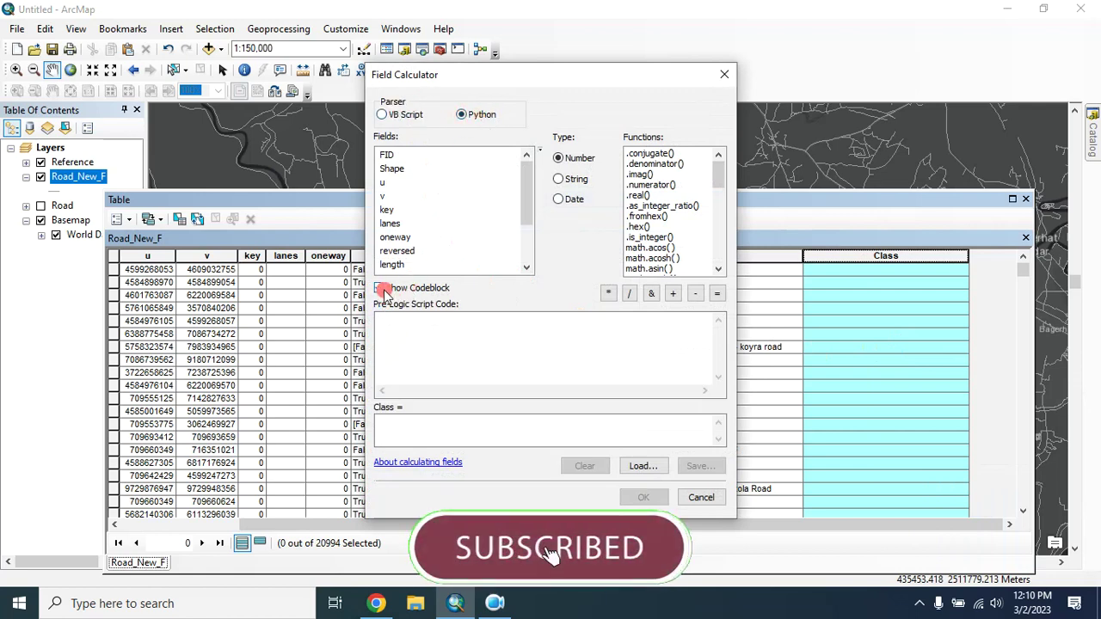
# Begin the code block with def road_length(x): returning "A" when x >= 10000
pyautogui.press('Tab')
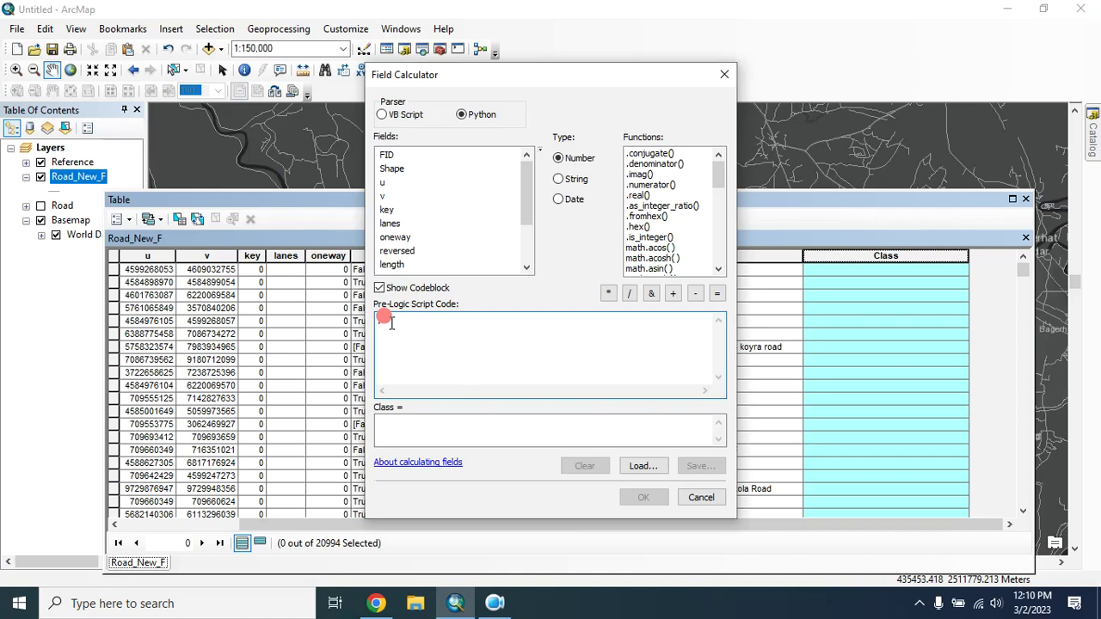
pyautogui.write('de')
pyautogui.write('oad_length(x):')
pyautogui.press('Return')
pyautogui.write('i')
pyautogui.write('f')
pyautogui.write(' x >')
pyautogui.write('= ')
pyautogui.write('10')
pyautogui.write('000')
pyautogui.write(': ')
pyautogui.write('    return')
pyautogui.write(' ""')
pyautogui.press('Left')
pyautogui.write('A')
pyautogui.press('End')
# Add elif branches returning "B" for x >= 5000 and "C" for x >= 1000
pyautogui.press('Return')
pyautogui.write('elif x ')
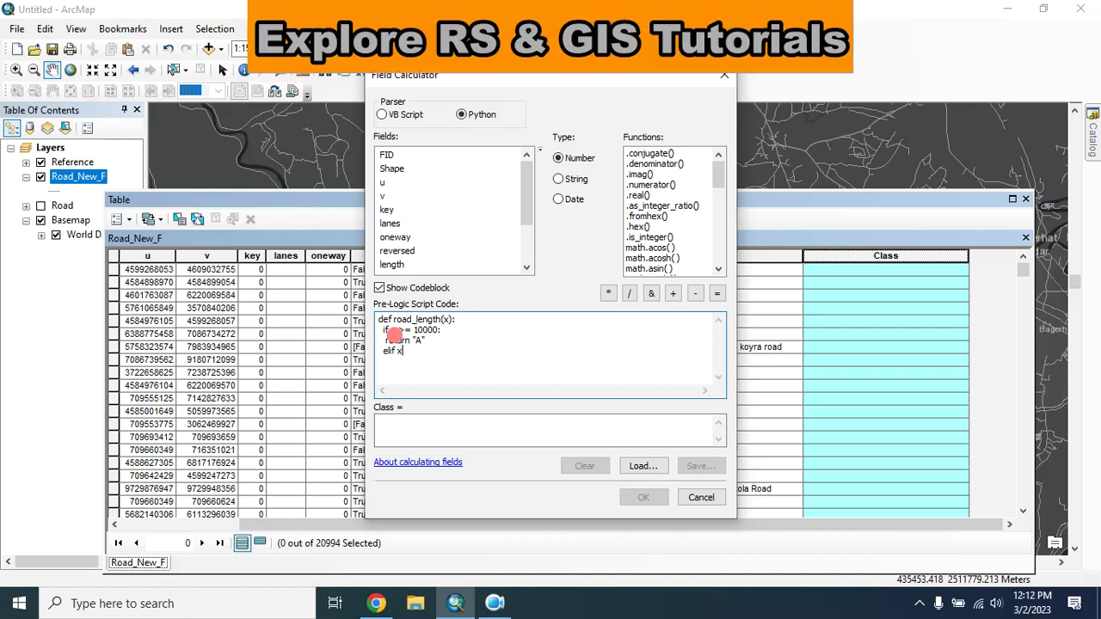
pyautogui.write('>= 5000:')
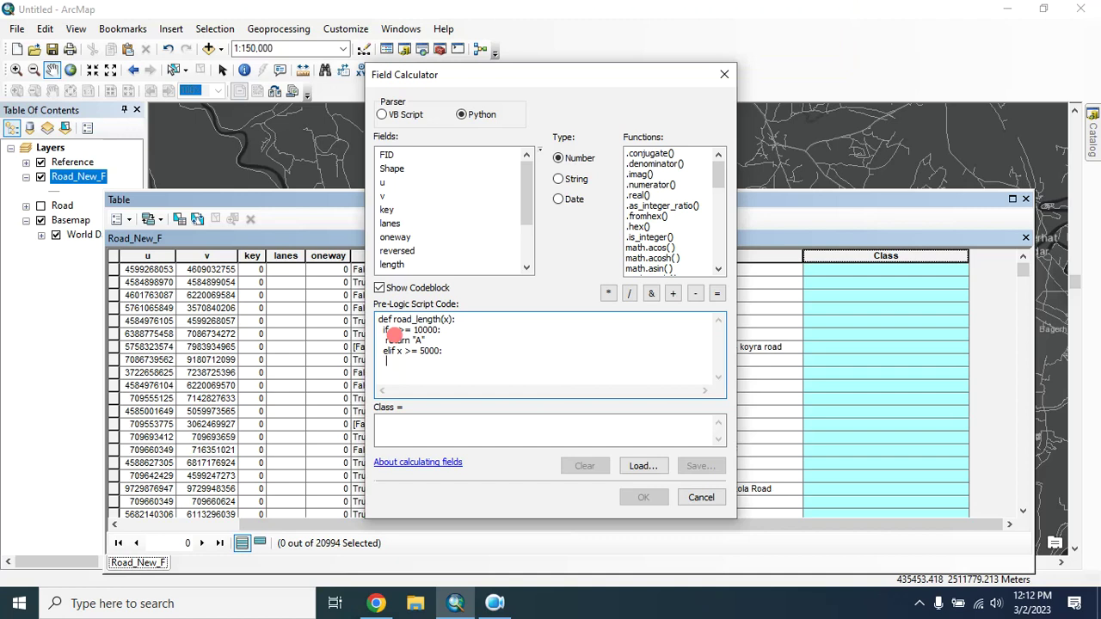
pyautogui.write('re')
pyautogui.write('turn')
pyautogui.write(' ""')
pyautogui.write('B')
pyautogui.press('Right')
pyautogui.press('Return')
pyautogui.write('elif x >= 1000:')
pyautogui.press('Return')
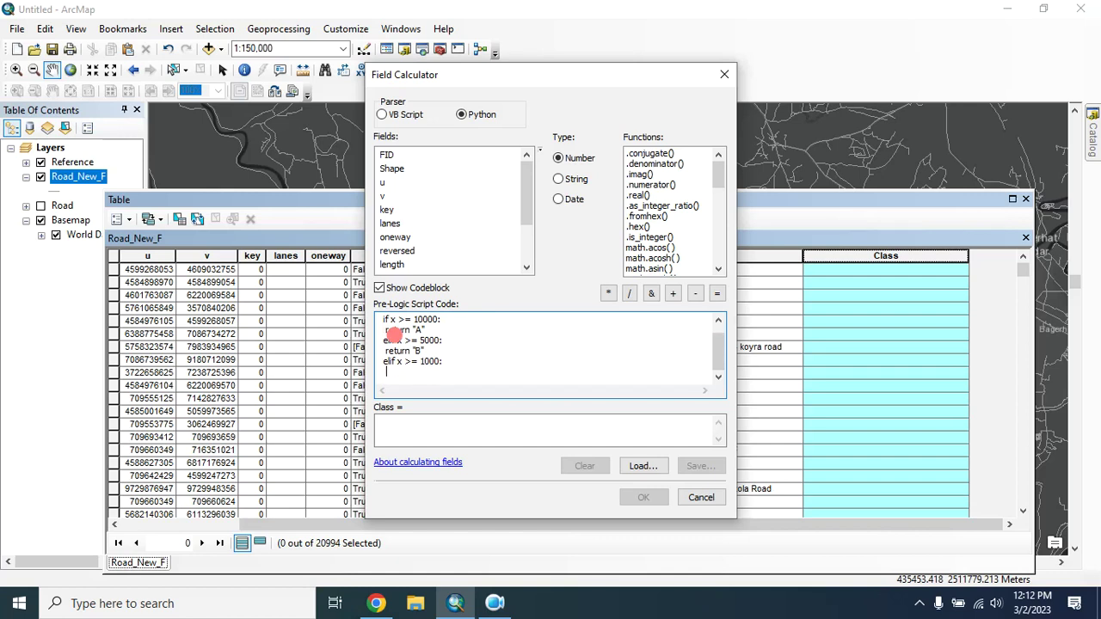
pyautogui.write('return "C ""C')
# Finish the function with an else branch returning "D"
pyautogui.press('Return')
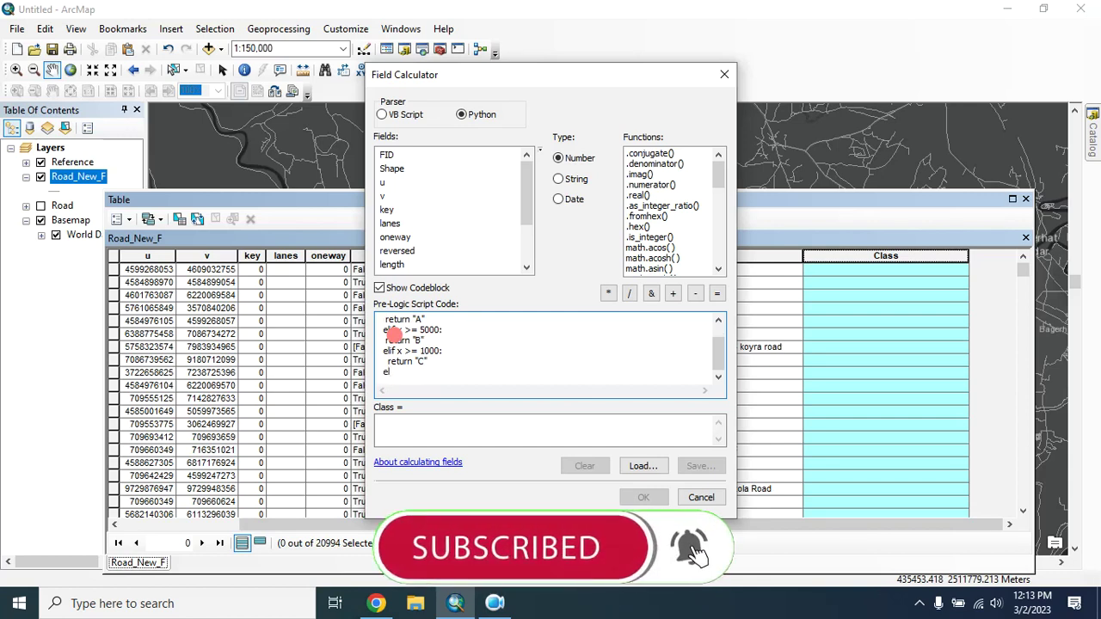
pyautogui.write('else')
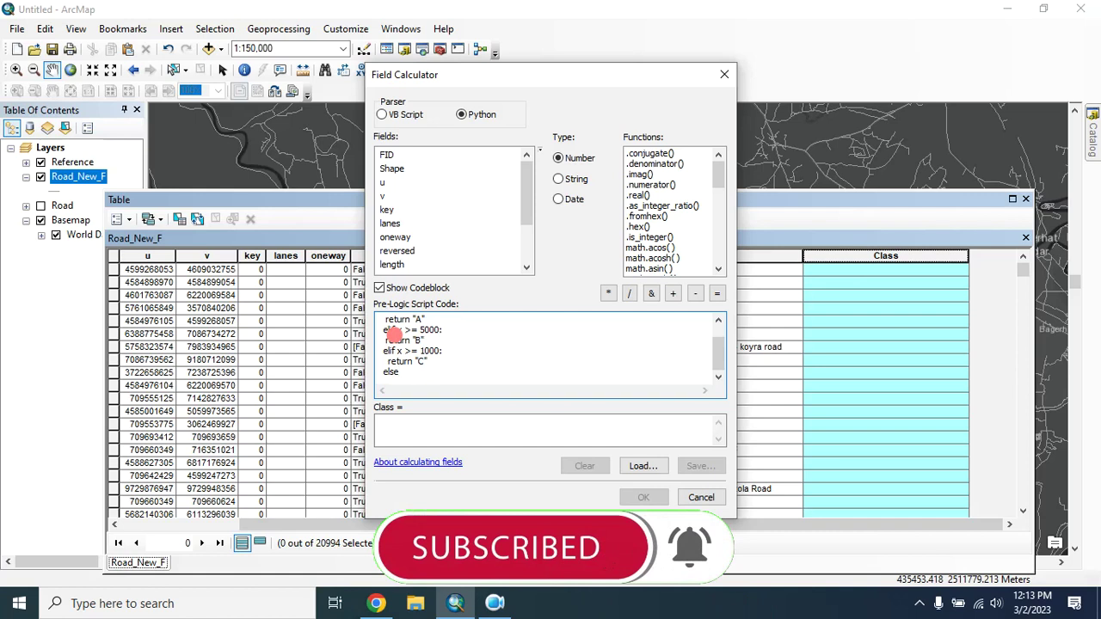
pyautogui.write(':')
pyautogui.press('Return')
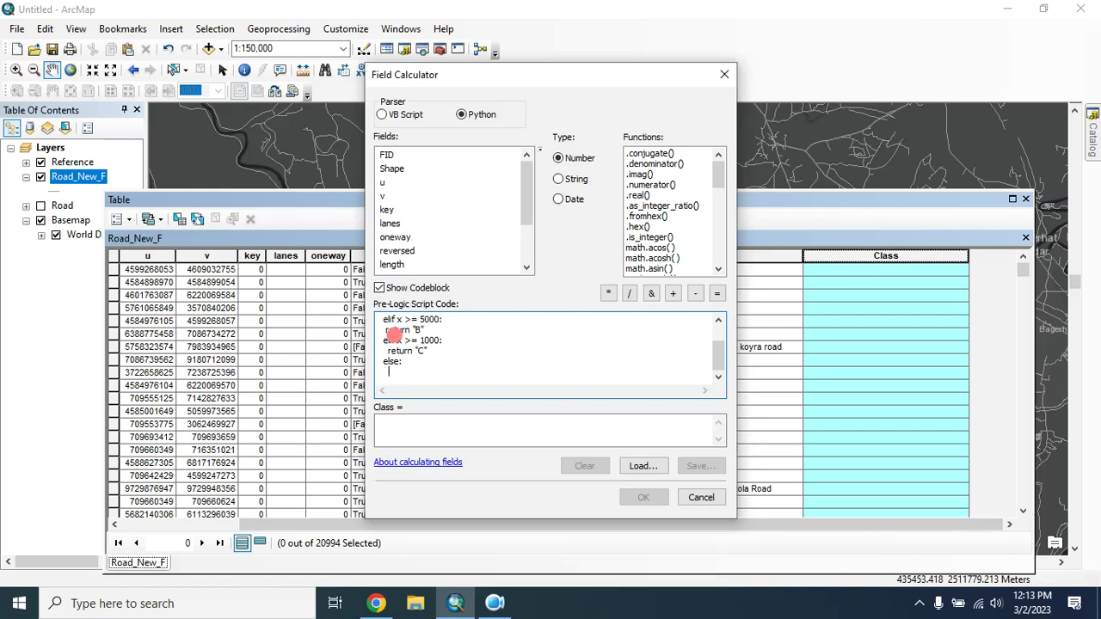
pyautogui.write('return "D ""D')
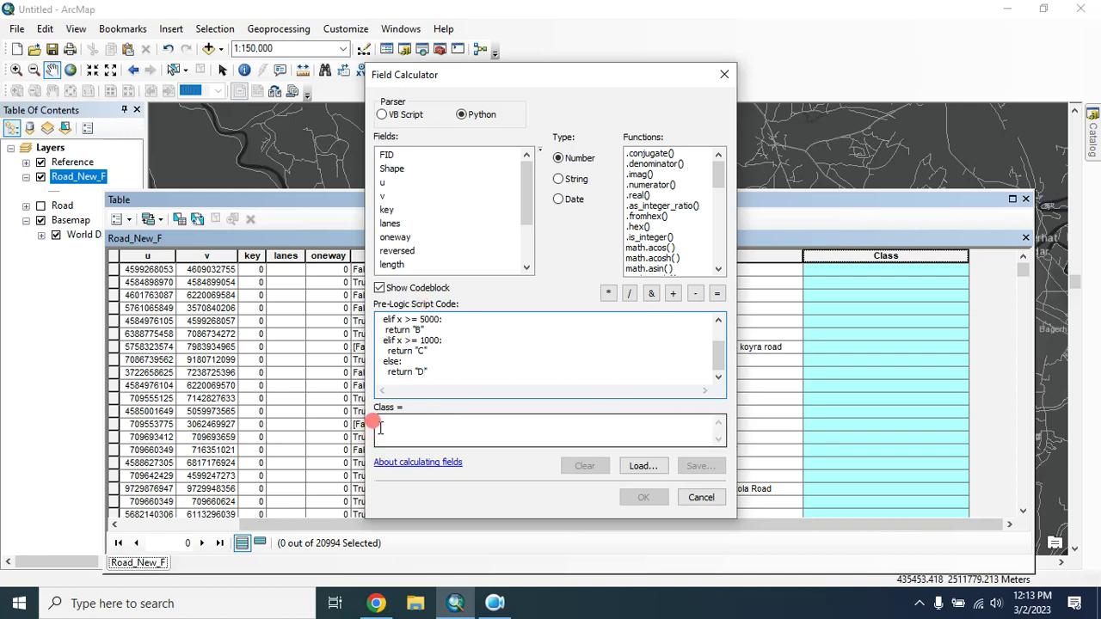
# Copy the function name road_length from the code block into the Class = expression
pyautogui.click(381, 421)
pyautogui.scroll(1, 405, 331)
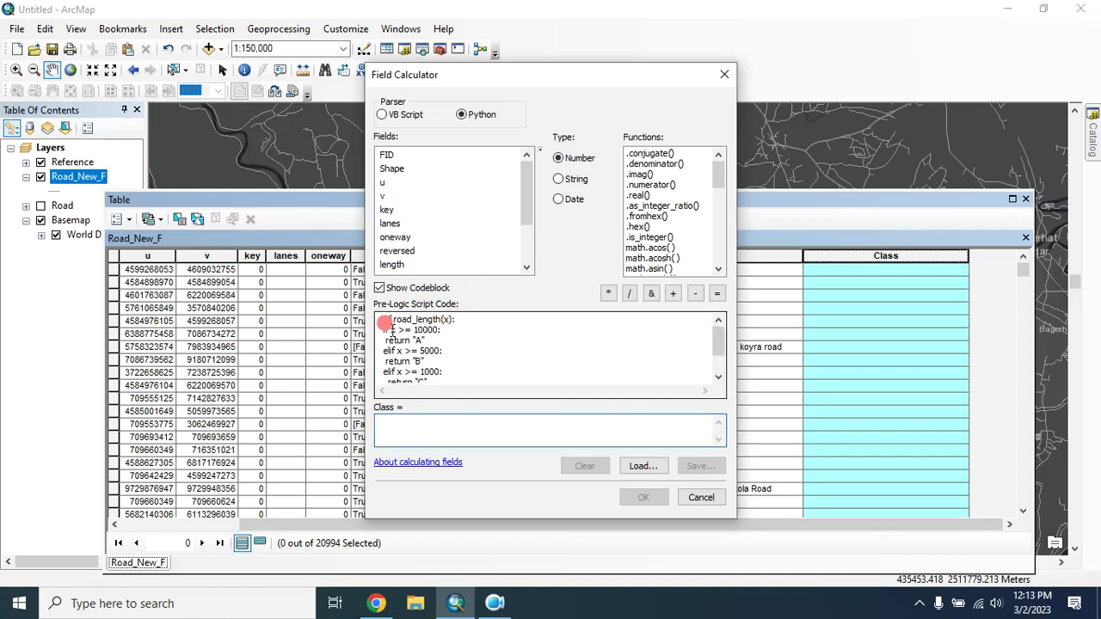
pyautogui.moveTo(393, 319); pyautogui.dragTo(432, 318)
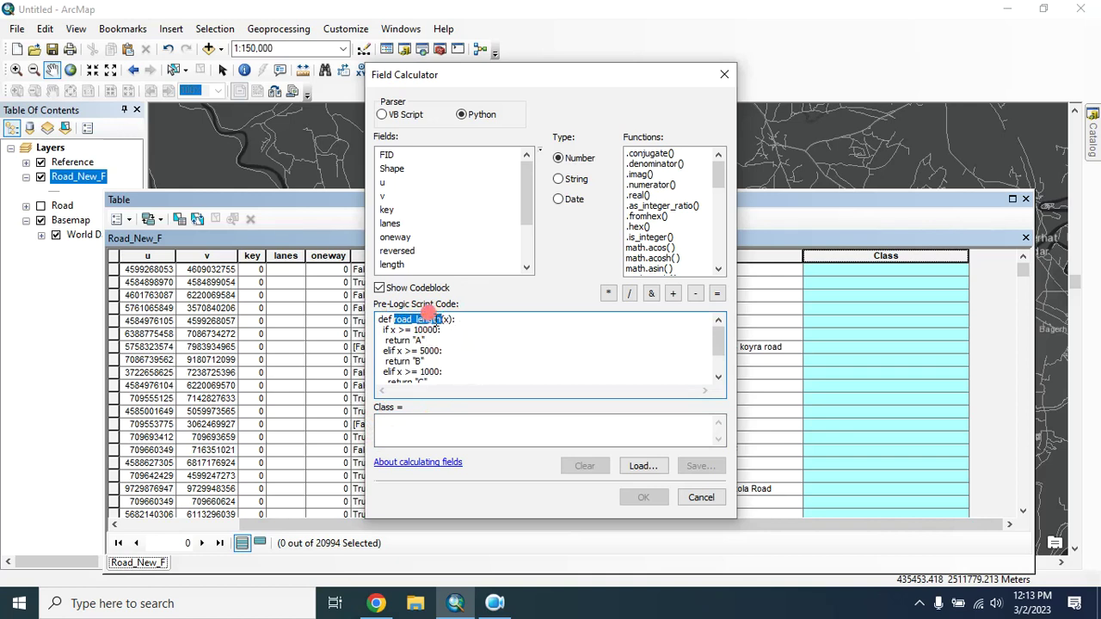
pyautogui.rightClick(430, 319)
pyautogui.click(467, 370)
pyautogui.click(381, 422)
pyautogui.hotkey('ctrl', 'v')
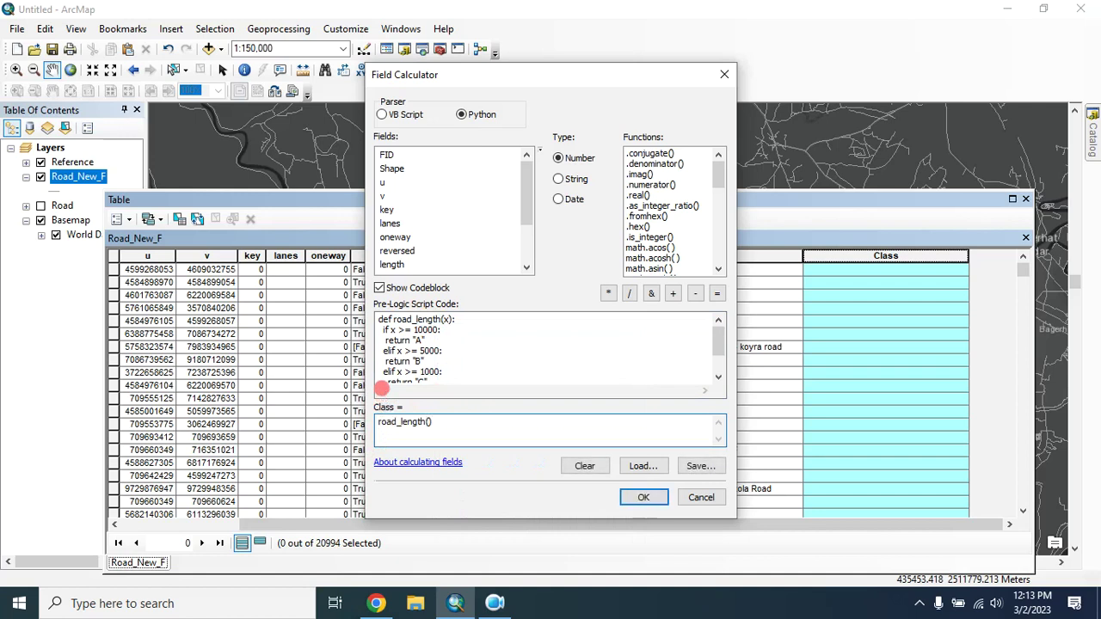
# Insert the !length! field as road_length's argument and run the calculation
pyautogui.click(443, 319)
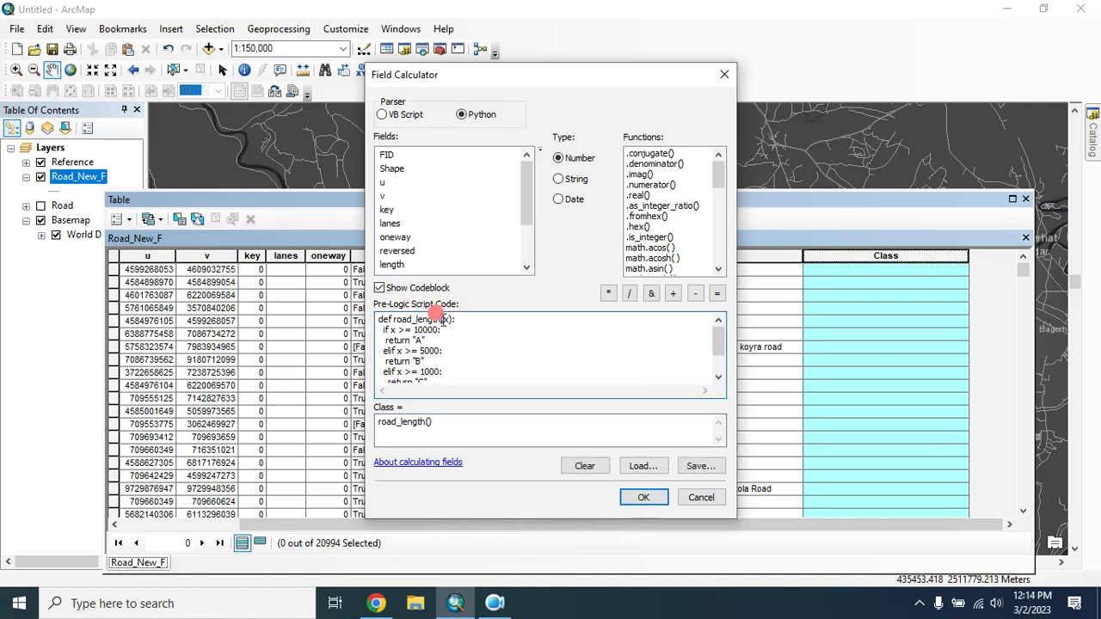
pyautogui.doubleClick(446, 319)
pyautogui.scroll(-1, 398, 226)
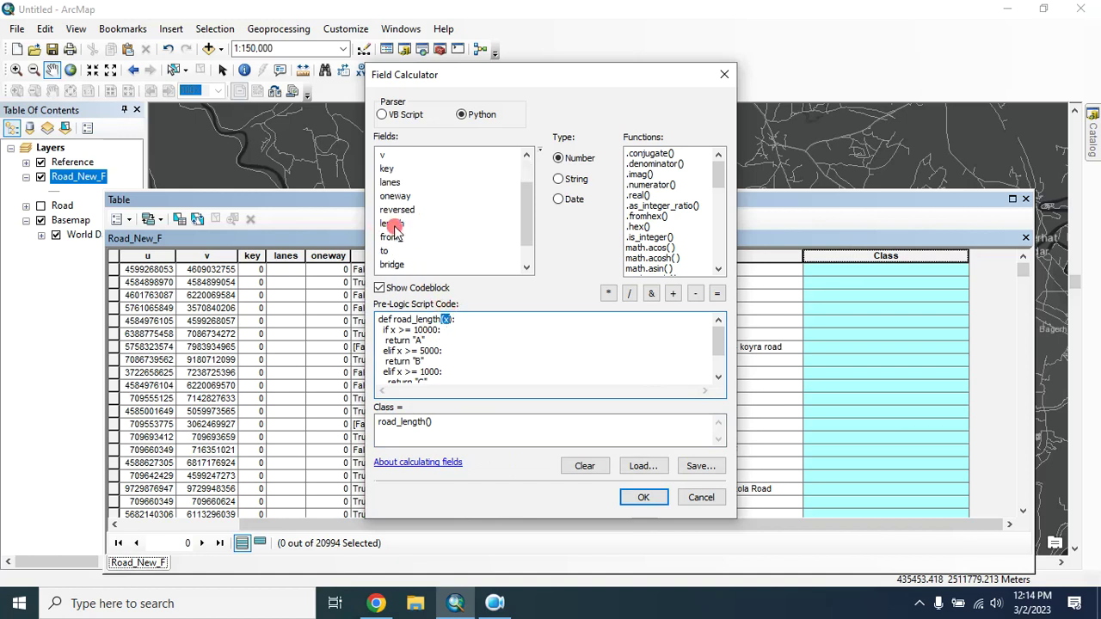
pyautogui.click(398, 226)
pyautogui.click(429, 421)
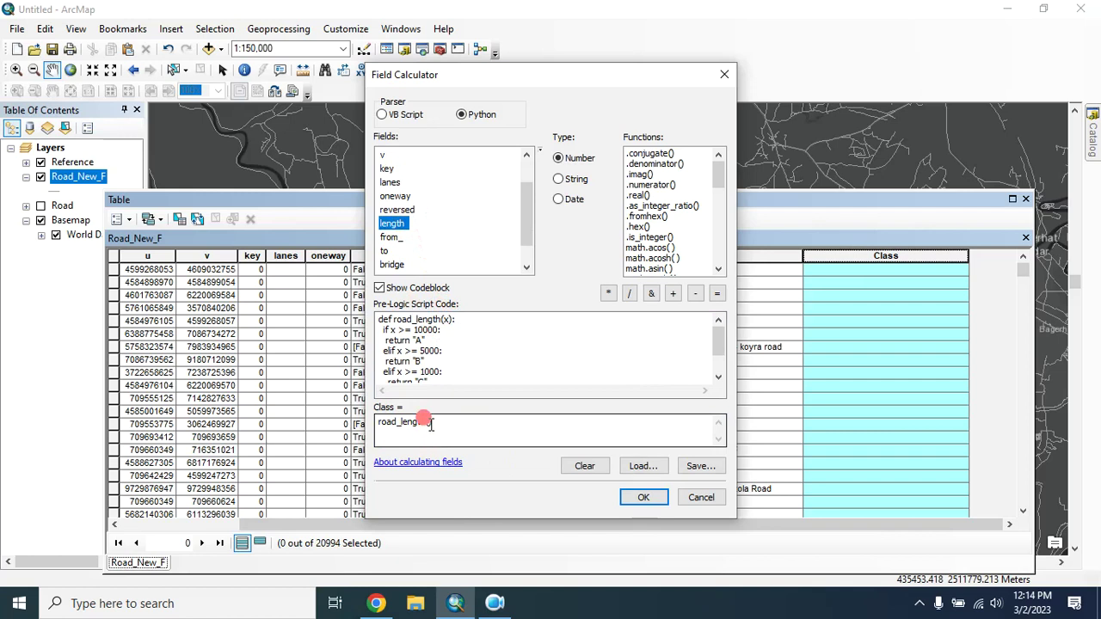
pyautogui.doubleClick(393, 223)
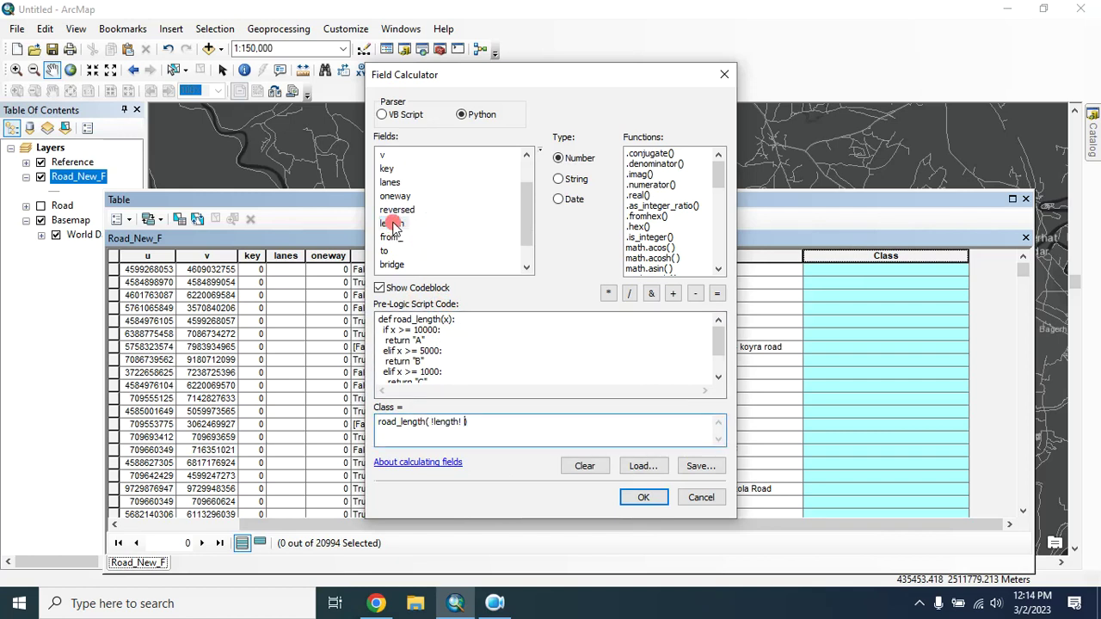
pyautogui.moveTo(428, 422); pyautogui.dragTo(465, 421)
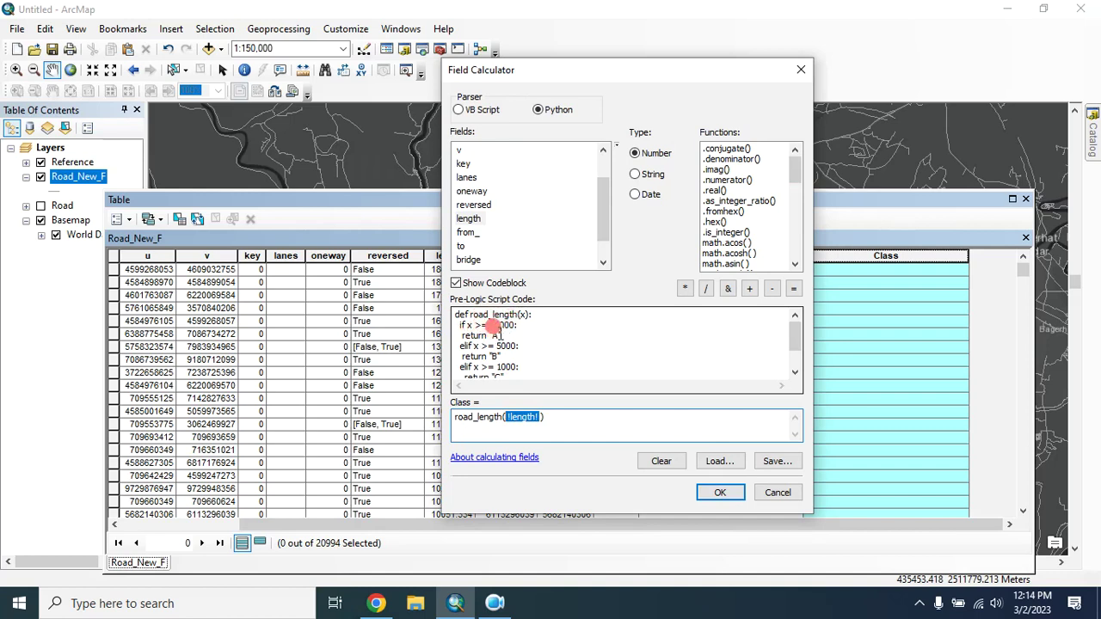
pyautogui.click(489, 335)
pyautogui.hotkey('ctrl', 'a')
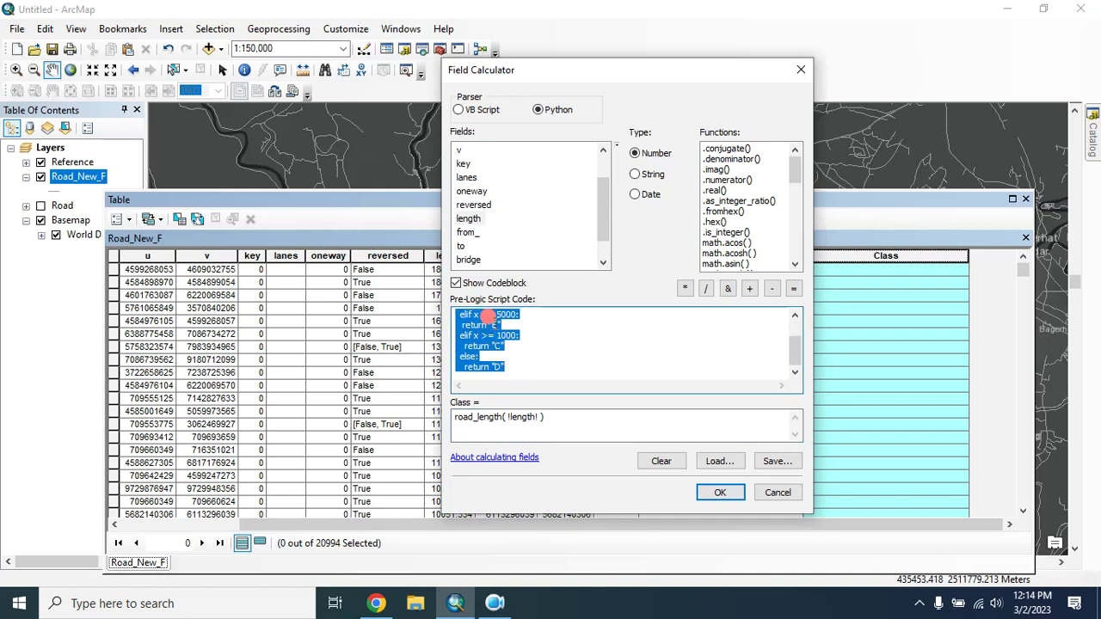
pyautogui.click(508, 369)
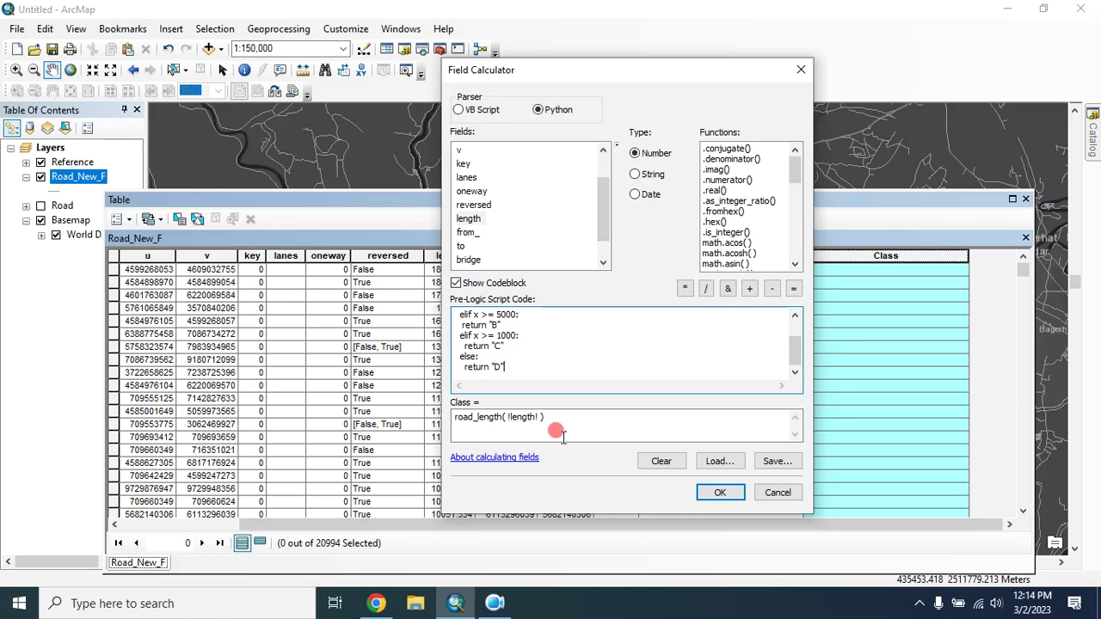
pyautogui.click(719, 493)
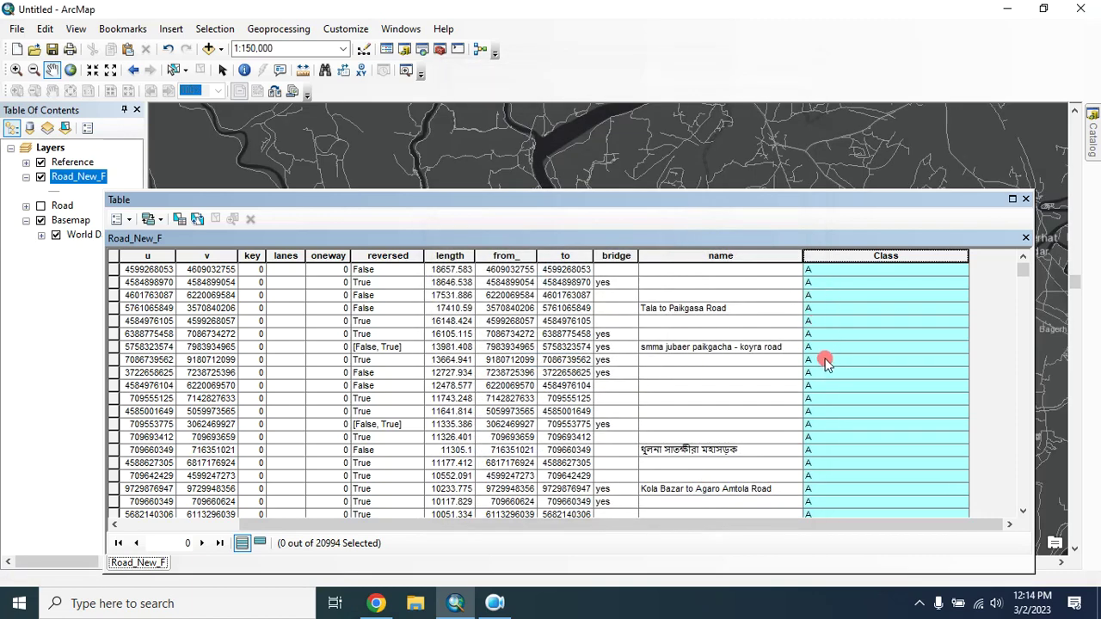
# Scroll through the computed A and B Class values, then move the table lower to reveal the map
pyautogui.scroll(-12, 826, 353)
pyautogui.scroll(-3, 812, 356)
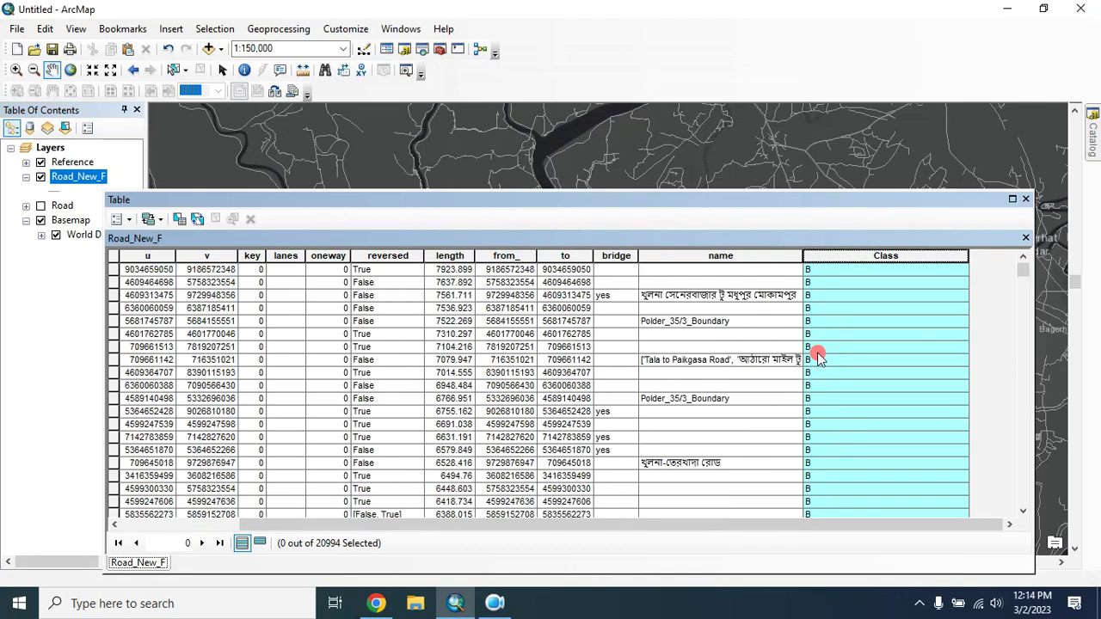
pyautogui.scroll(15, 811, 356)
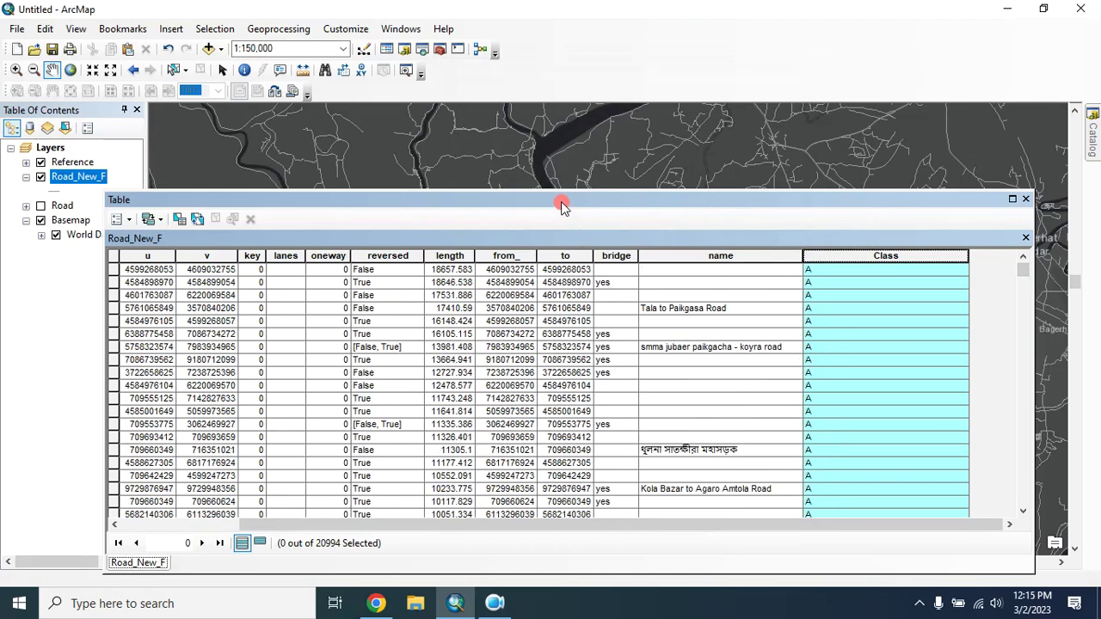
pyautogui.moveTo(561, 207); pyautogui.dragTo(592, 289)
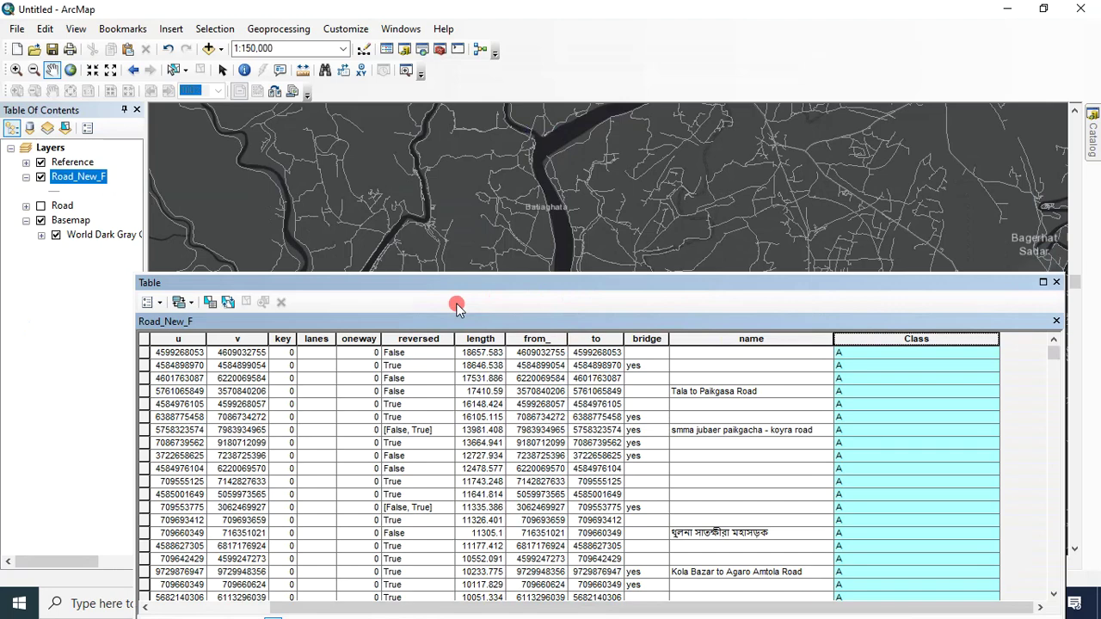
pyautogui.moveTo(475, 284); pyautogui.dragTo(459, 354)
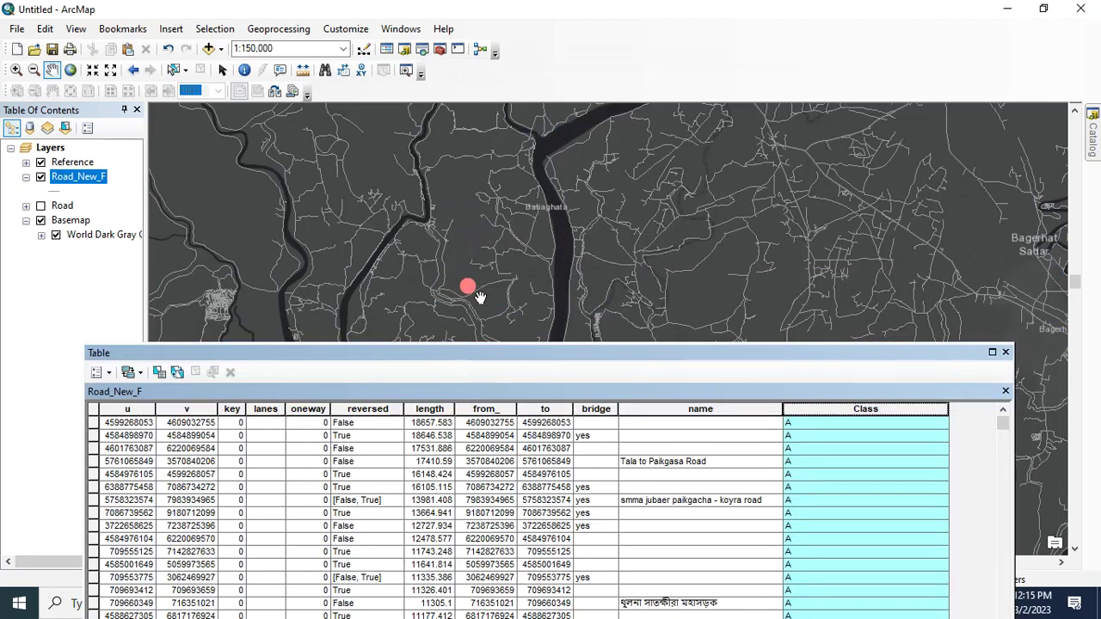